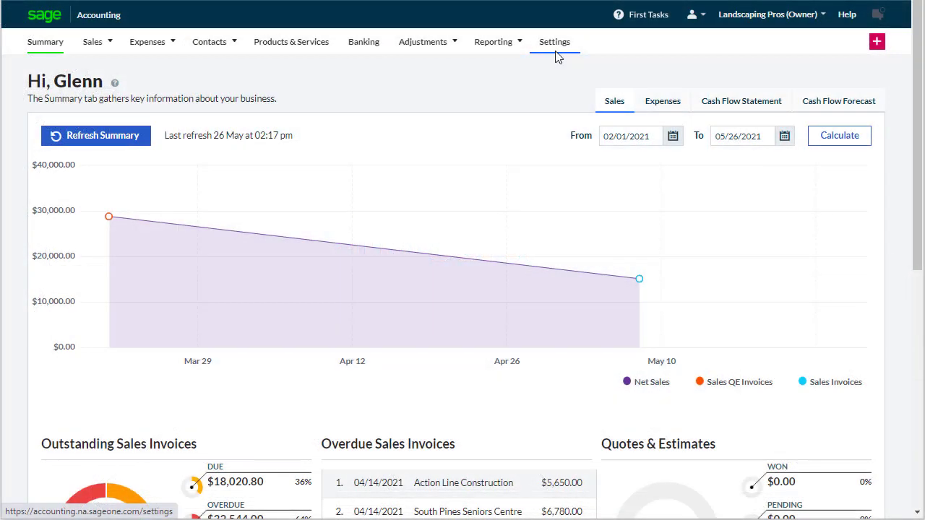
- Add a service rate named Hours in the Record and Transactions Settings and save the settings
click(556, 53)
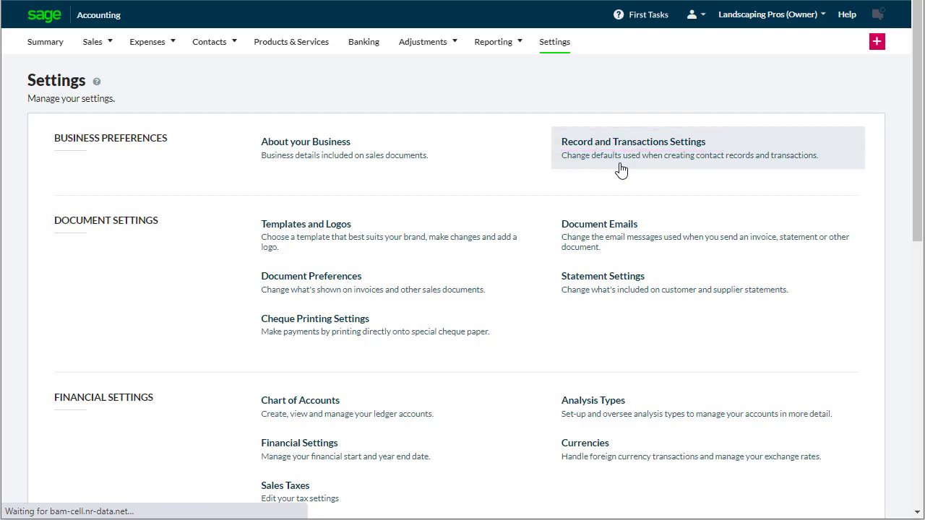
scroll(793, 219, down, 5)
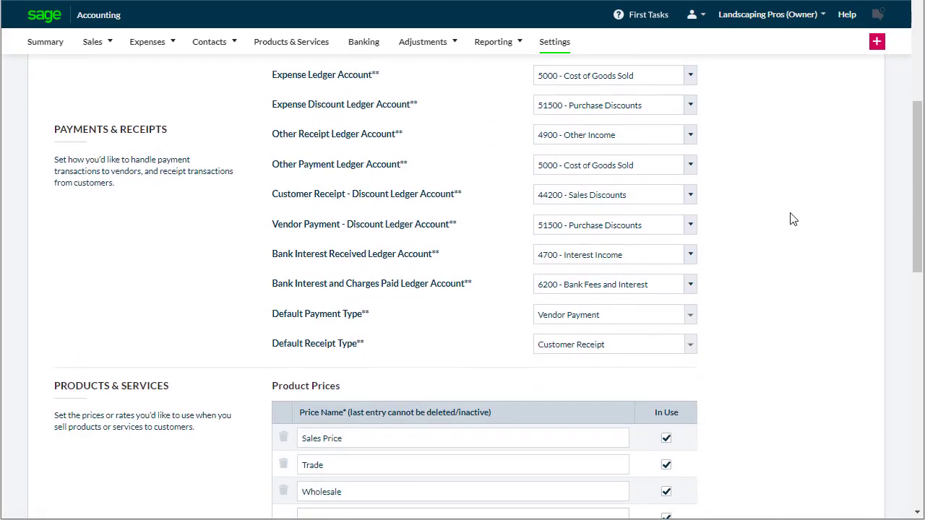
scroll(794, 219, down, 4)
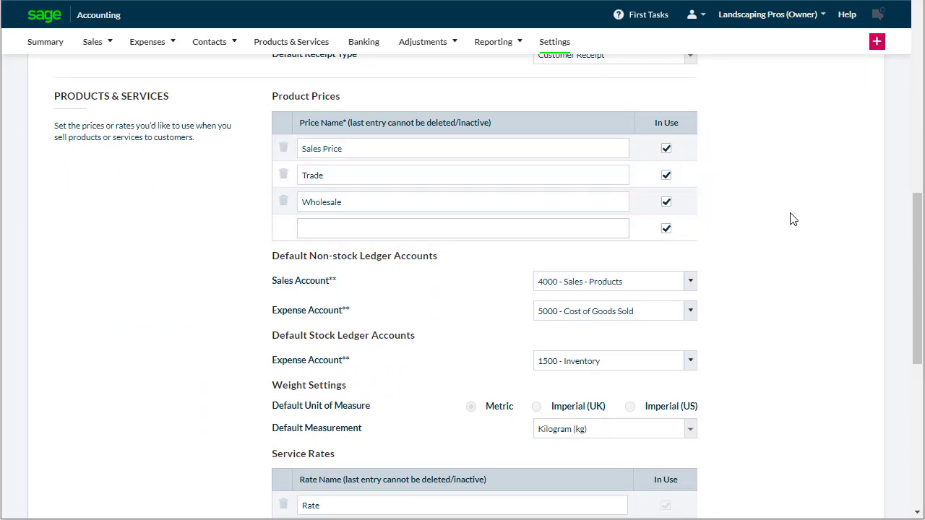
scroll(793, 219, down, 2)
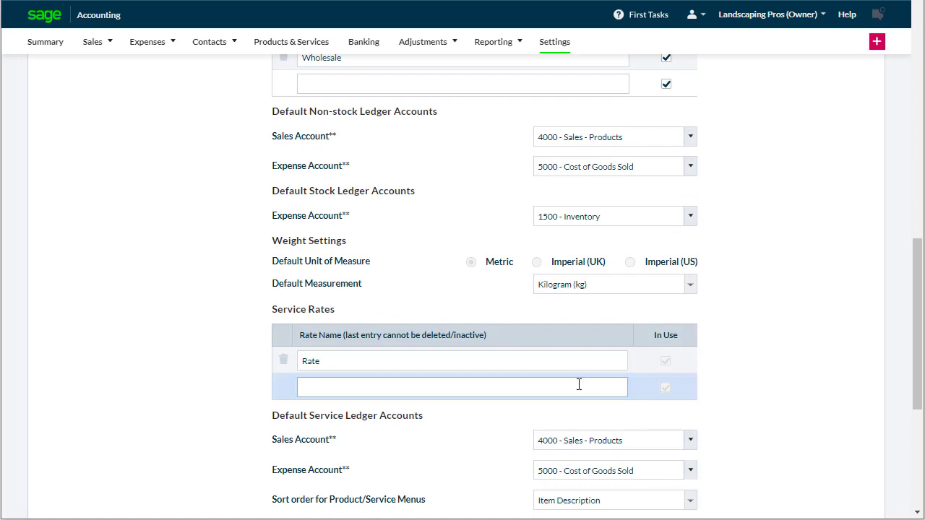
text(Hours)
scroll(829, 405, down, 4)
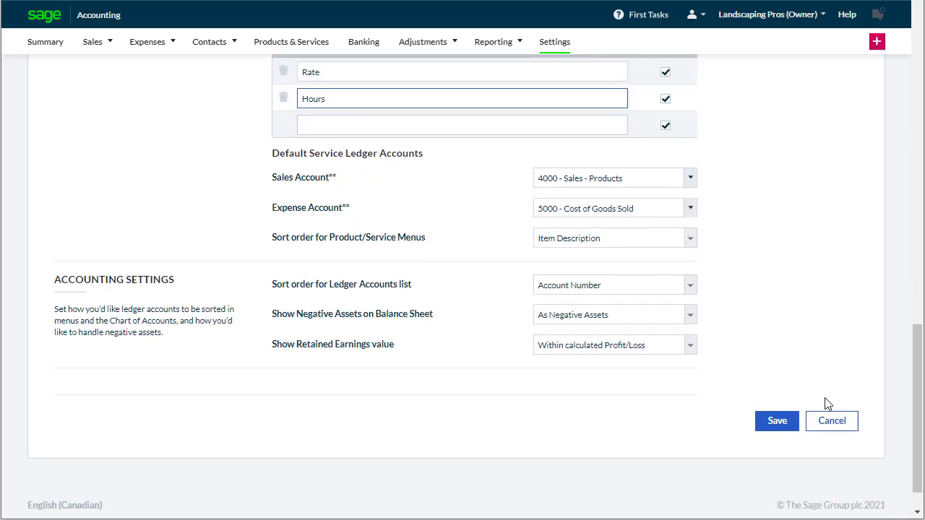
click(778, 422)
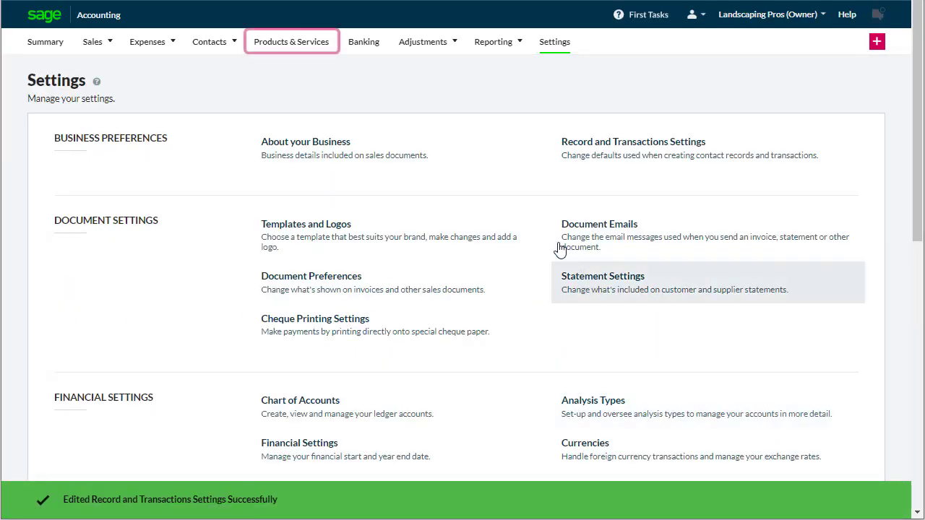
- Start a new non-stock item in Products & Services with the code Parts and the description "Parts that I sell"
click(312, 54)
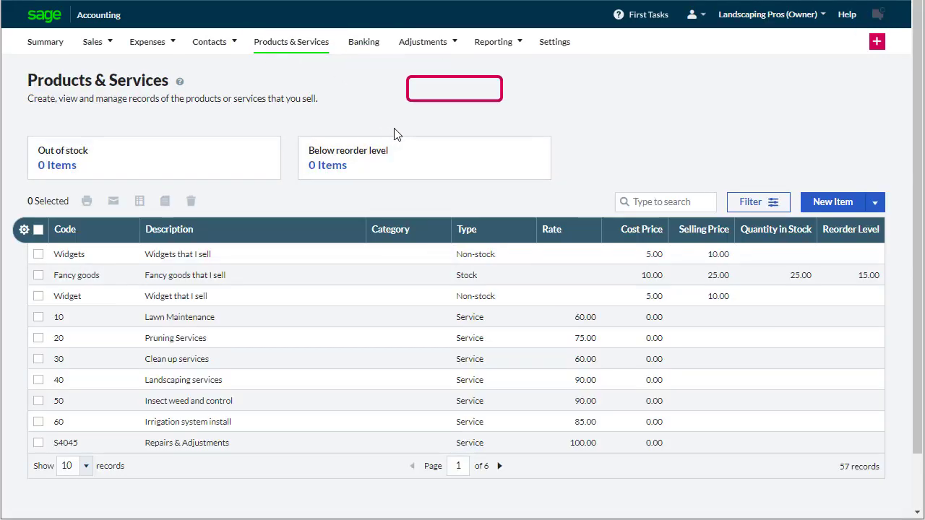
click(832, 203)
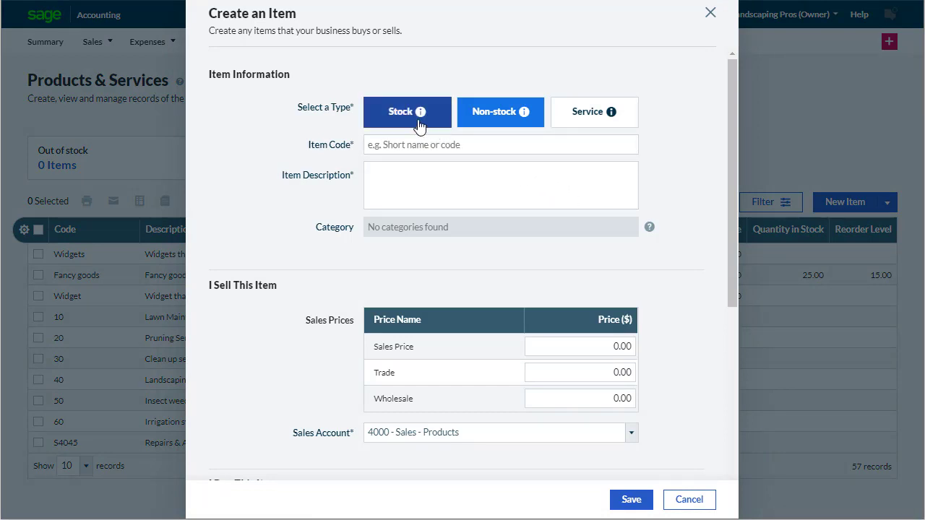
mouse_move(420, 120)
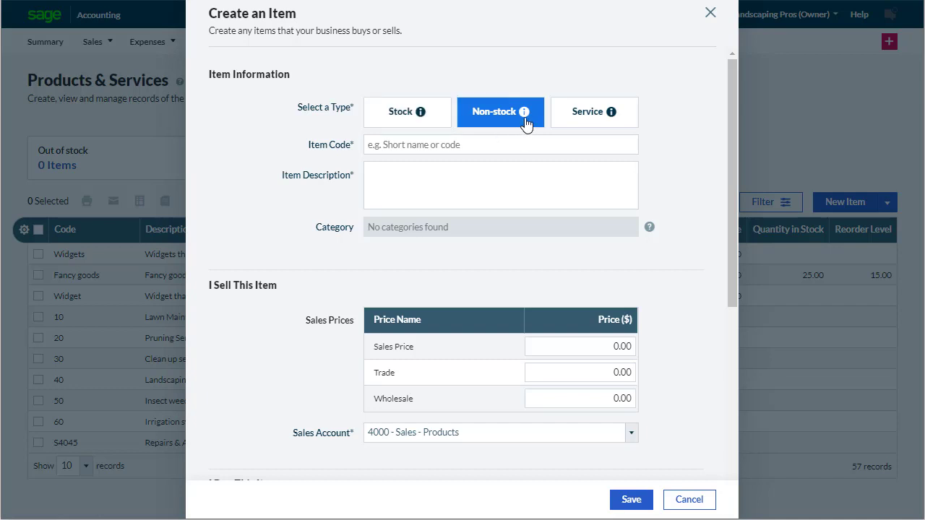
mouse_move(525, 121)
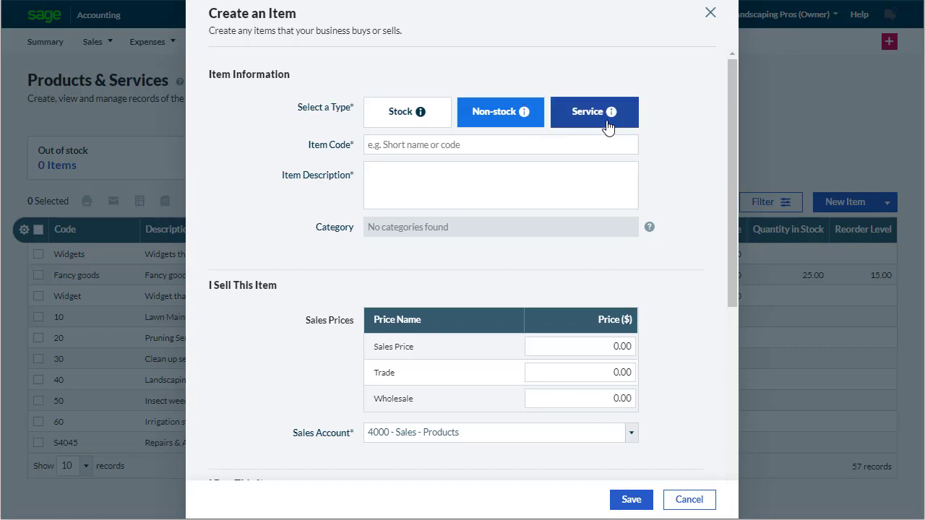
mouse_move(612, 122)
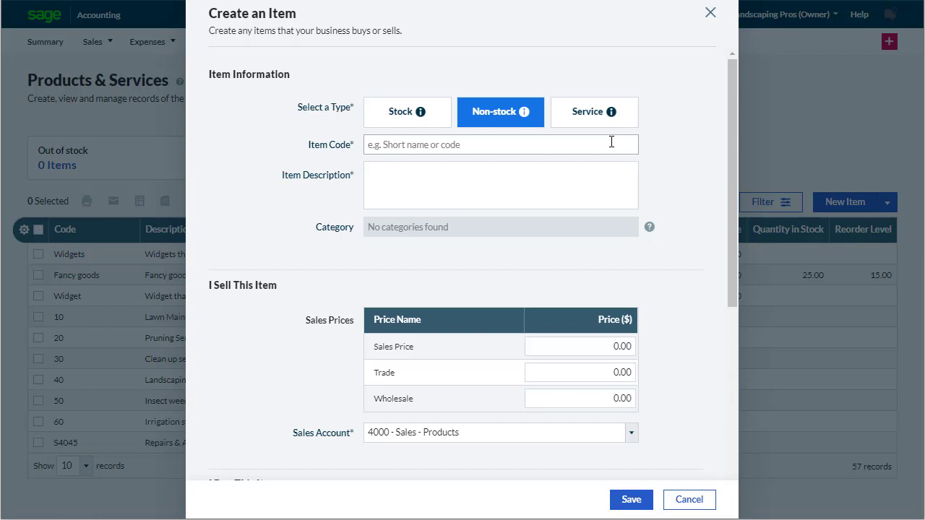
click(611, 142)
text(Parts)
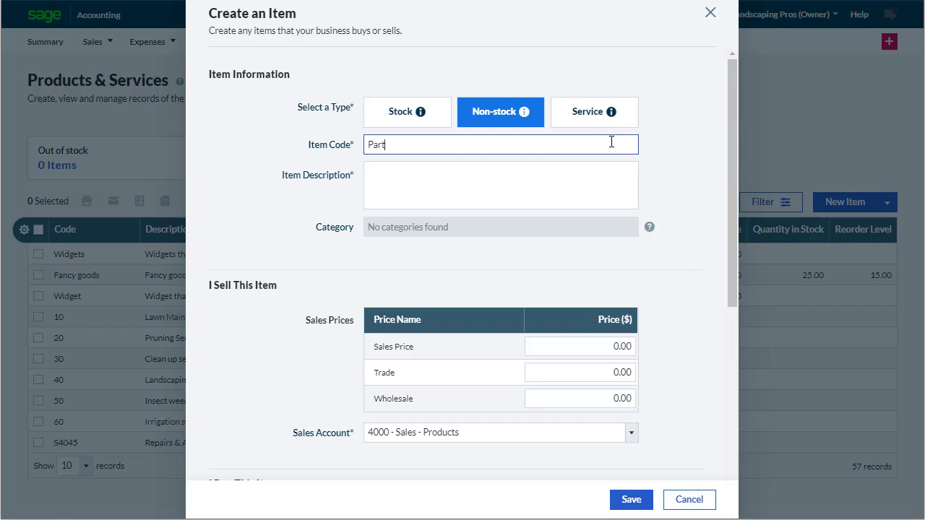
click(597, 184)
text(P)
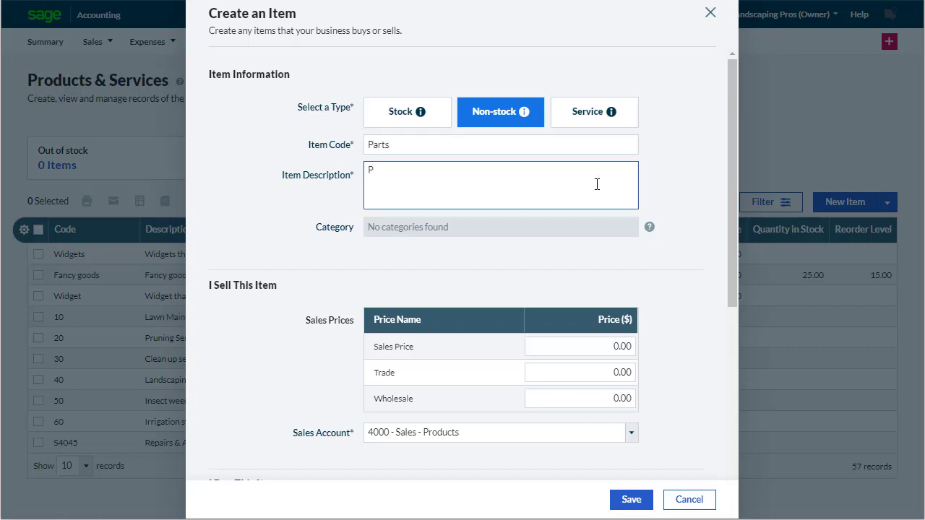
text(arts that I sell)
- Set the Parts item's sales price to 10, trade price to 9 and wholesale price to 8
scroll(630, 263, down, 1)
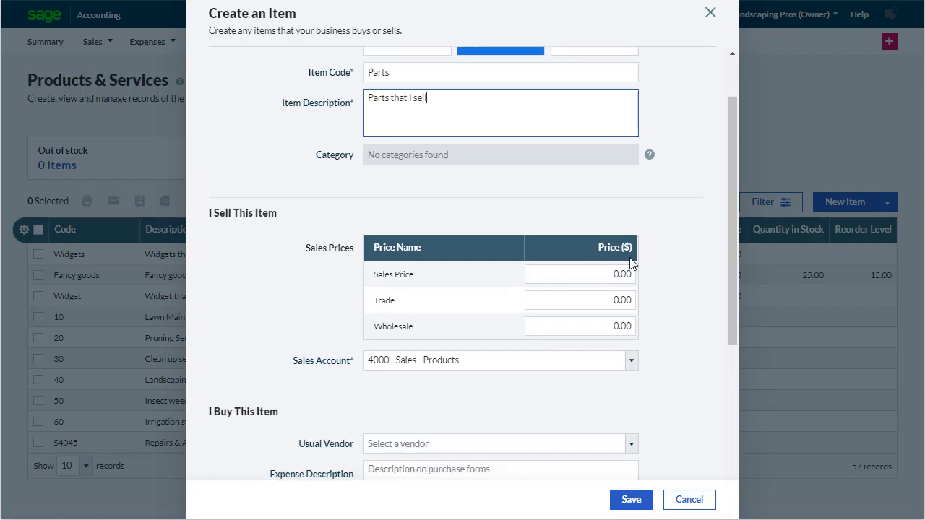
click(633, 274)
text(10)
click(620, 300)
text(9)
click(610, 324)
text(8)
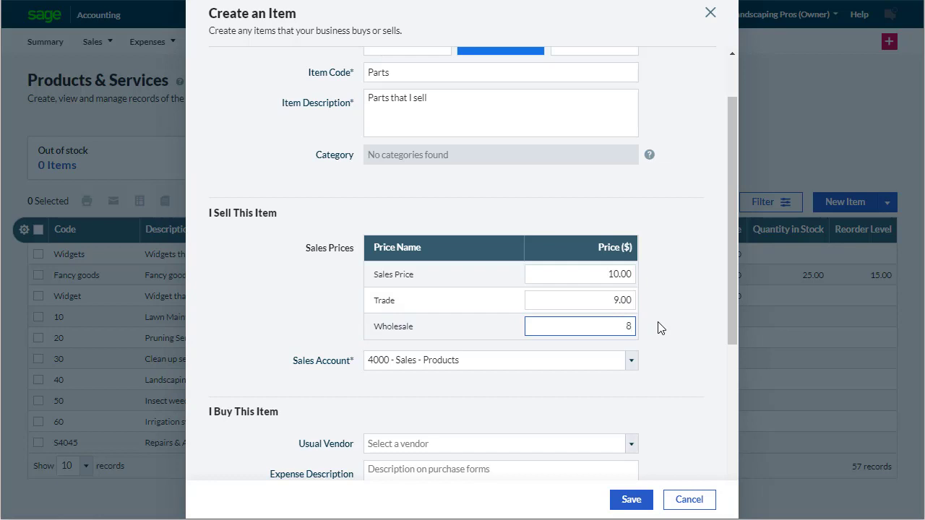
- Choose Hesiman Construction as the Parts item's usual vendor and set its cost price to 5
scroll(658, 327, down, 3)
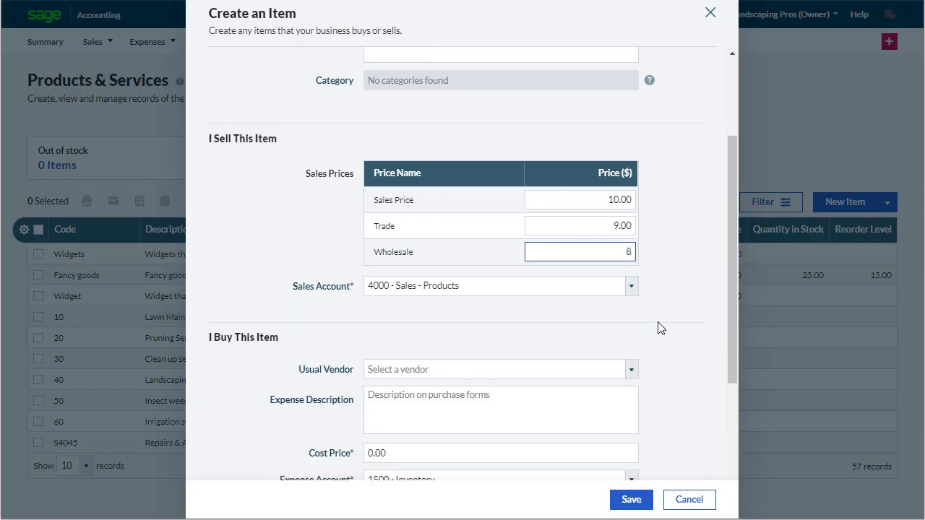
click(630, 228)
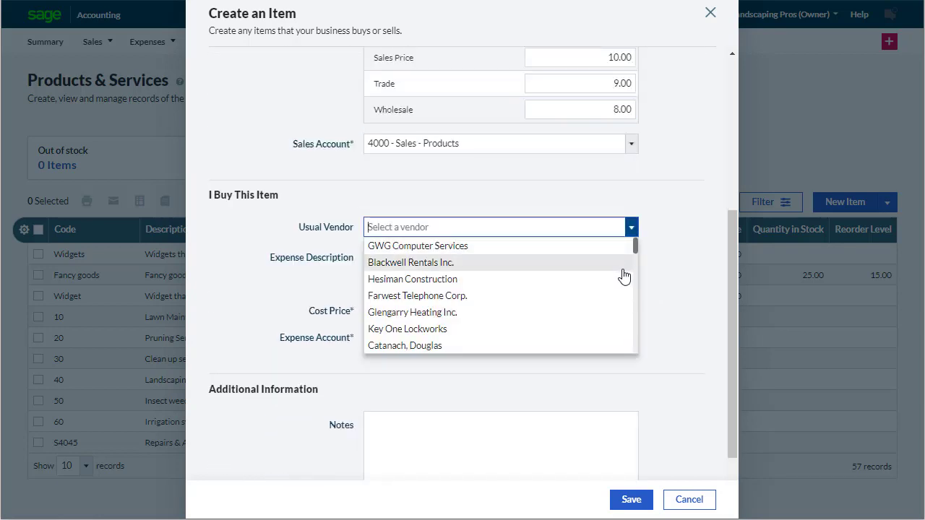
click(624, 278)
click(580, 306)
text(5)
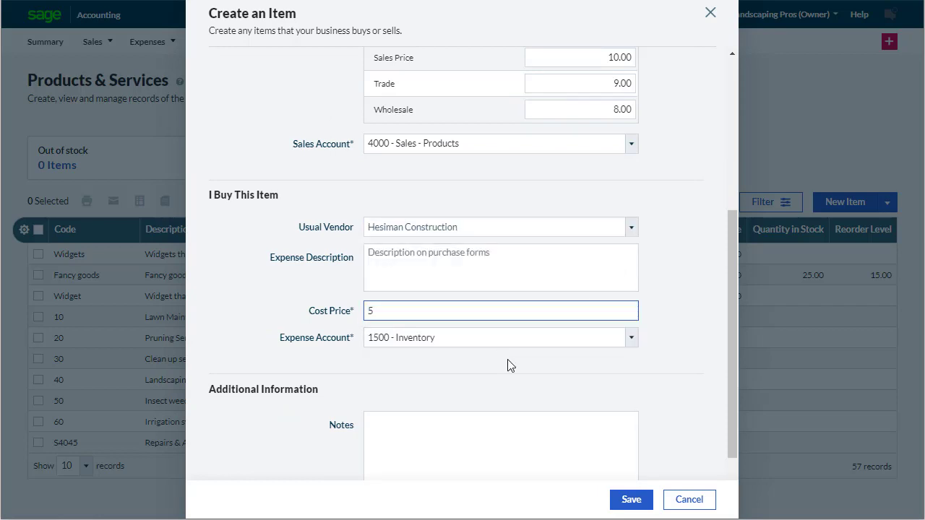
- Enter "Notes on parts that I sell" as the item's notes and save the item
scroll(550, 321, down, 2)
click(549, 321)
text(Notes)
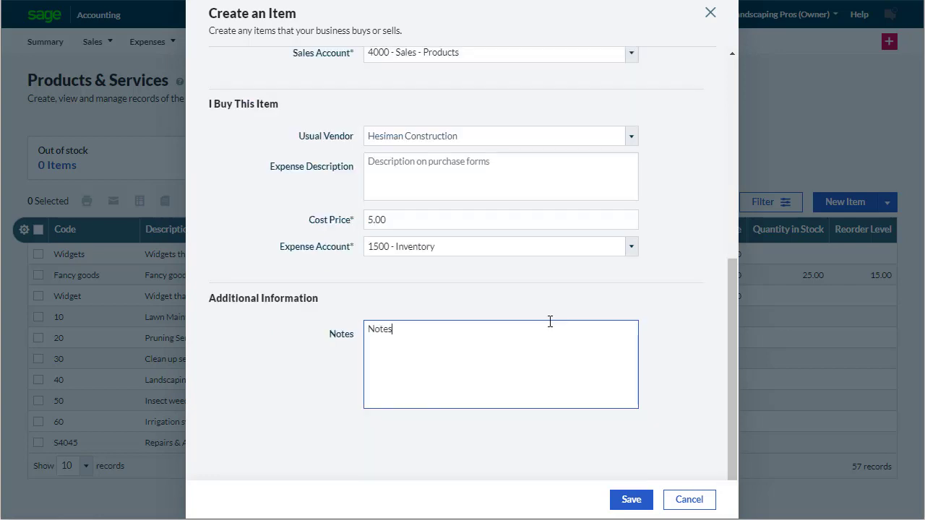
text( on parts that I sell)
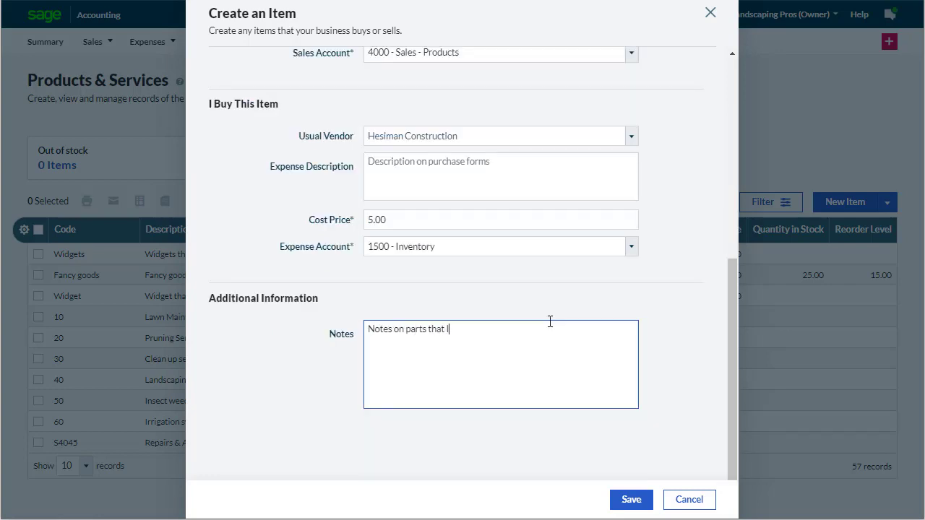
click(631, 501)
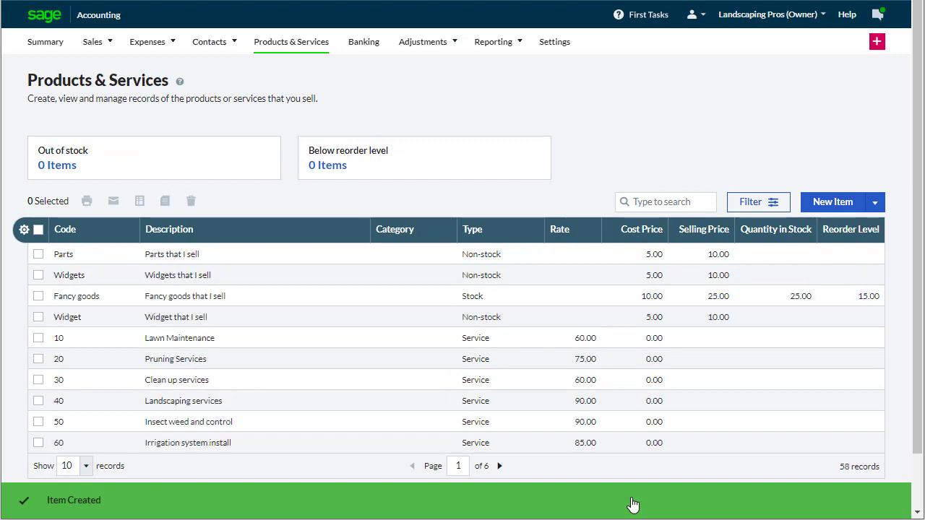
- Start a new stock item with the code "Landscaping tools" and the description "Landscaping tools that I sell"
click(829, 203)
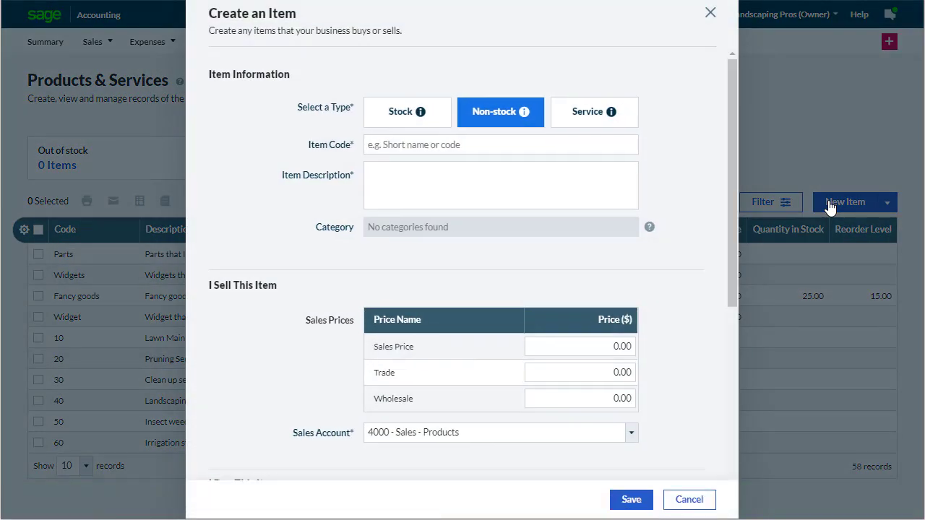
click(397, 131)
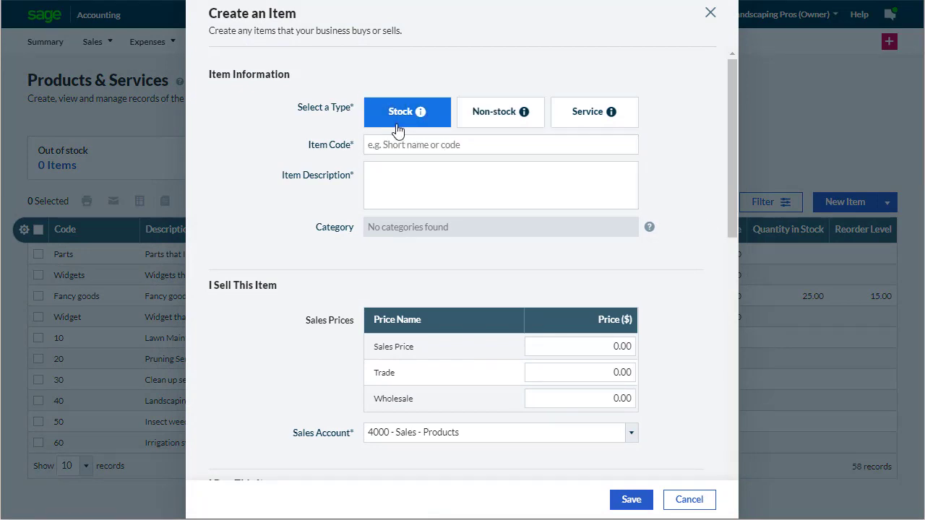
text(Landscaping tools)
key(Tab)
text(Landscaping tools that I sell)
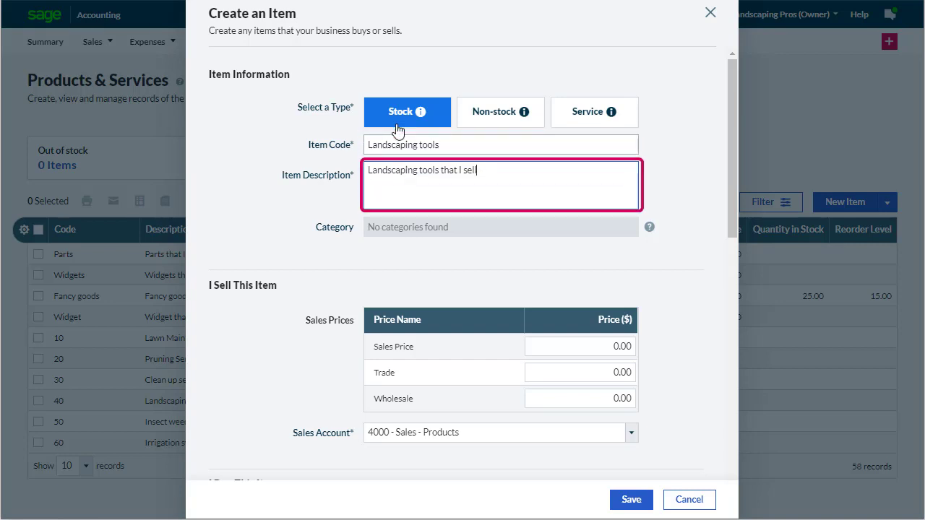
- Set the landscaping tools' sales price to 25, trade price to 20 and wholesale price to 19
scroll(607, 293, down, 2)
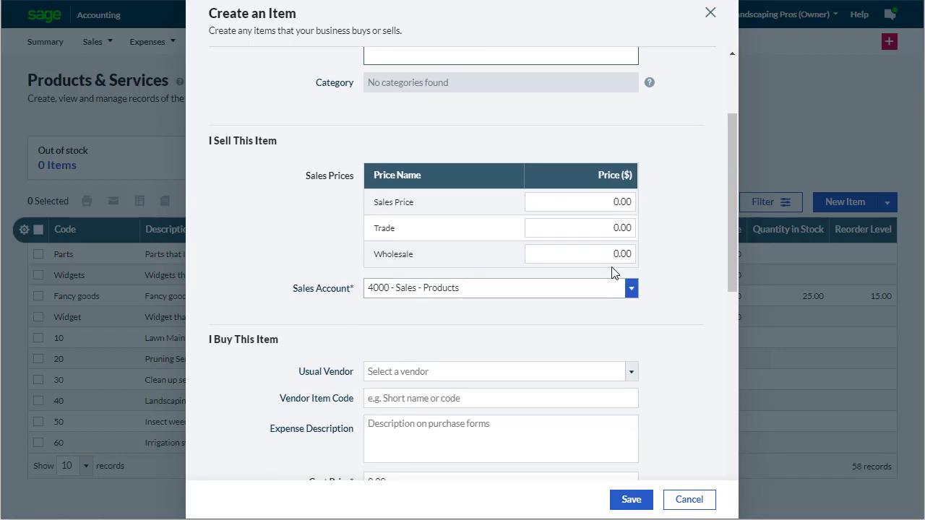
click(635, 203)
text(25)
click(634, 228)
text(20)
click(609, 253)
text(19)
click(668, 243)
- Choose Hesiman Construction as the landscaping tools' usual vendor and set the purchase cost price to 15
scroll(669, 243, down, 2)
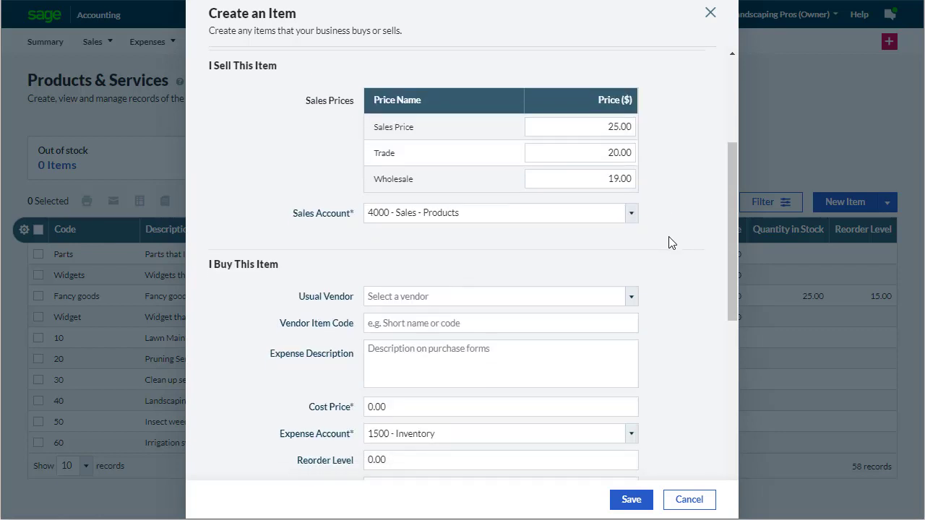
click(631, 229)
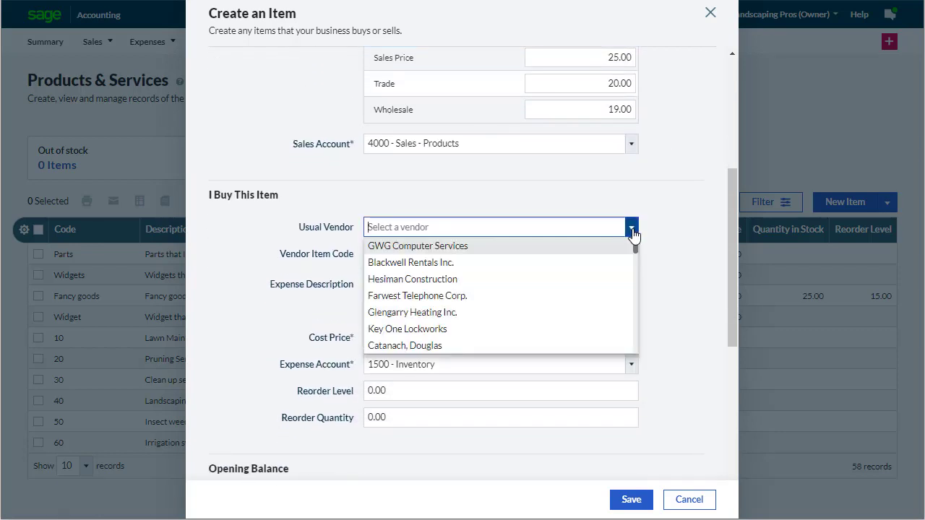
click(611, 279)
scroll(609, 275, down, 1)
click(542, 267)
drag(542, 266, 362, 266)
text(15)
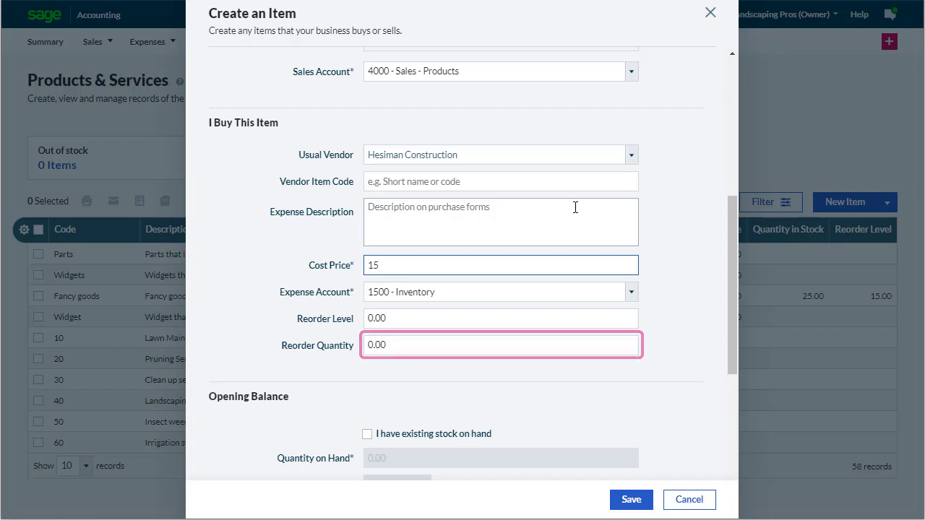
- Mark the item as having existing stock on hand, with an opening quantity of 15 and a cost price of 15
scroll(585, 353, down, 1)
scroll(548, 359, down, 3)
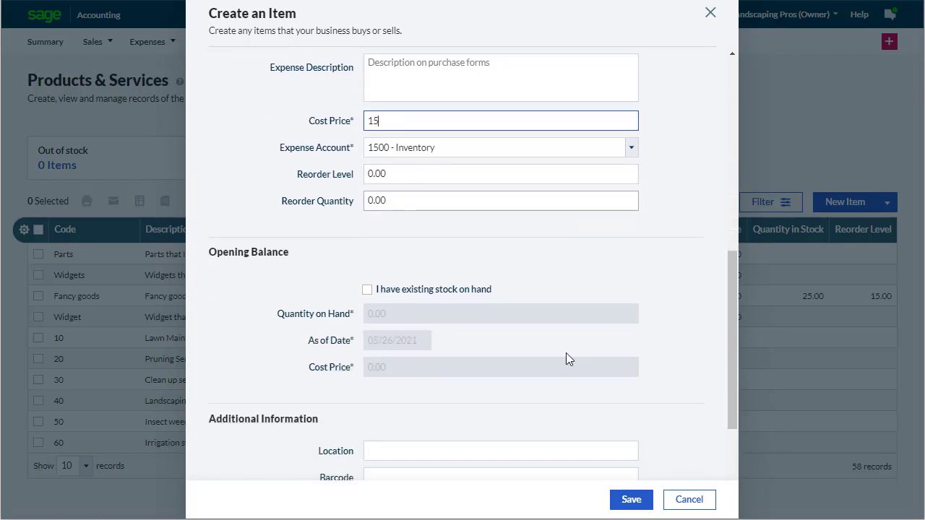
click(454, 297)
click(322, 314)
text(15)
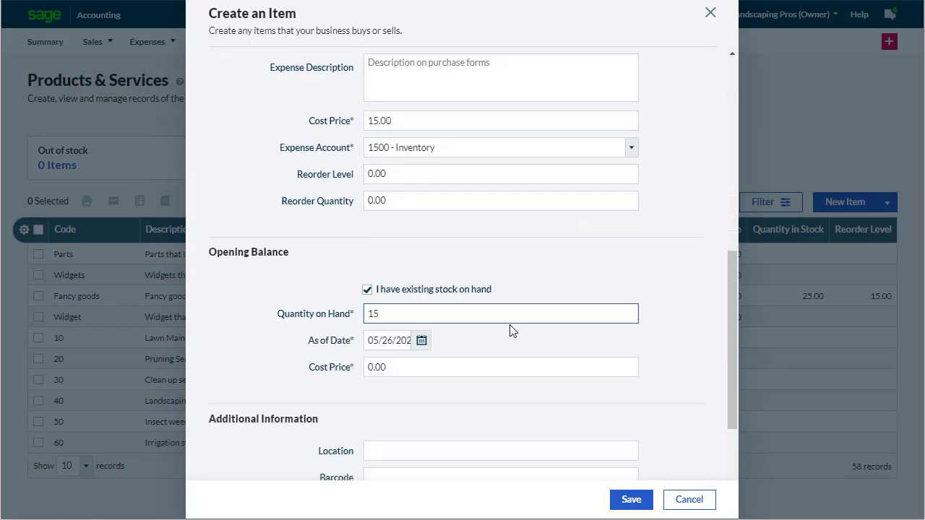
click(433, 366)
text(15)
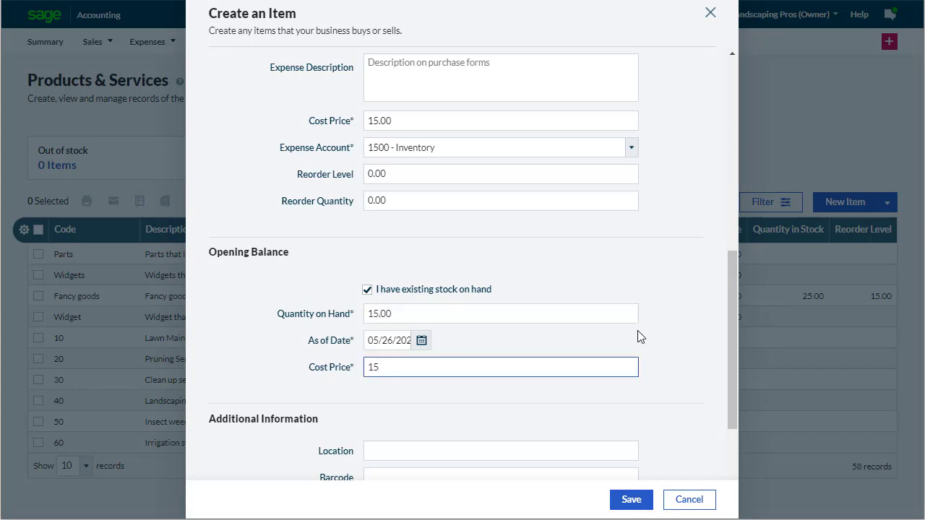
- Enter Warehouse as the stock item's location, leave barcode, weight and notes unfilled, and save the item
key(Tab)
scroll(612, 429, down, 2)
text(Warehouse)
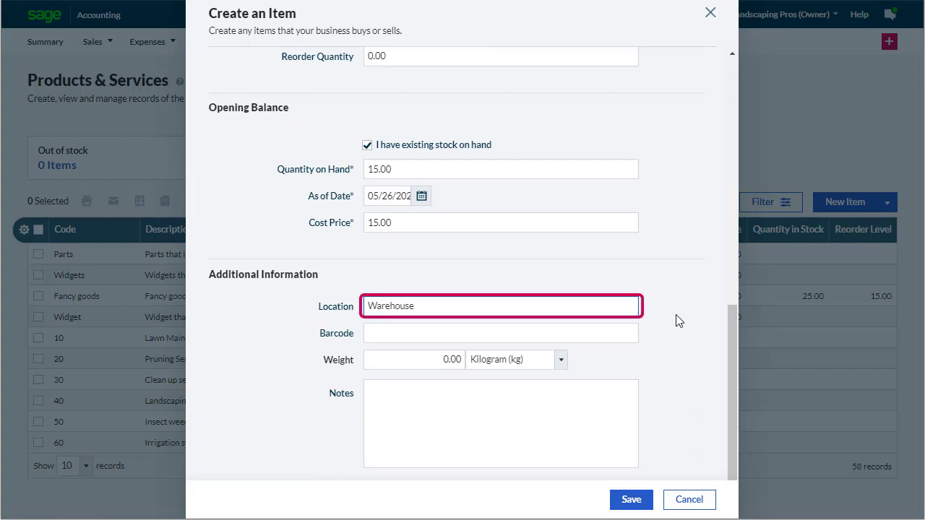
key(Tab)
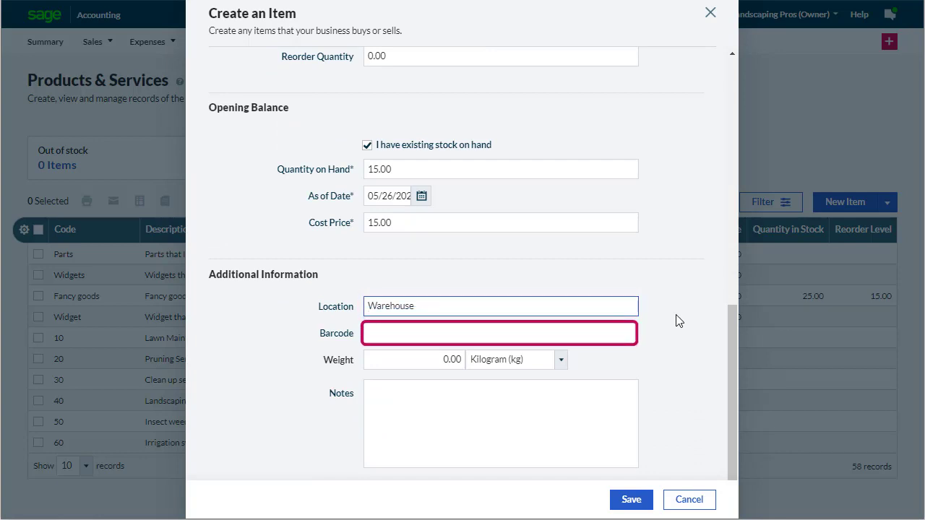
key(Tab)
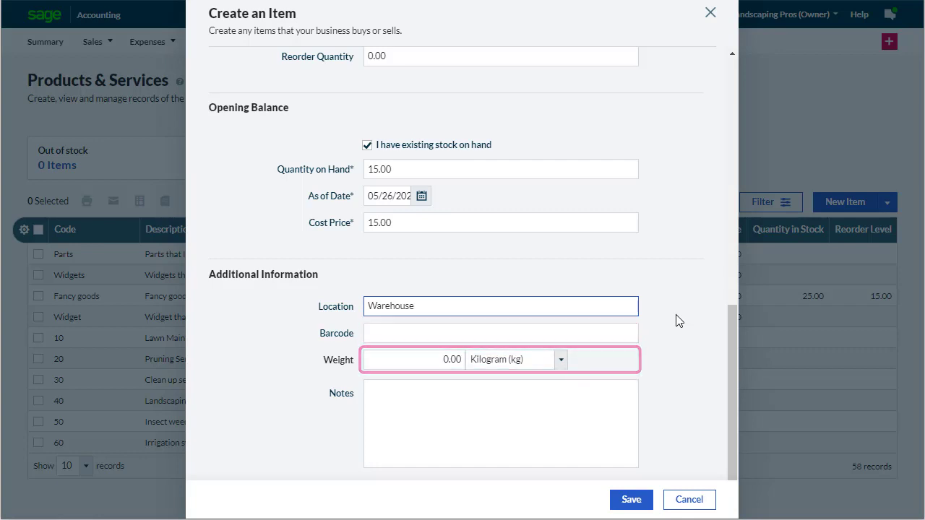
key(Tab)
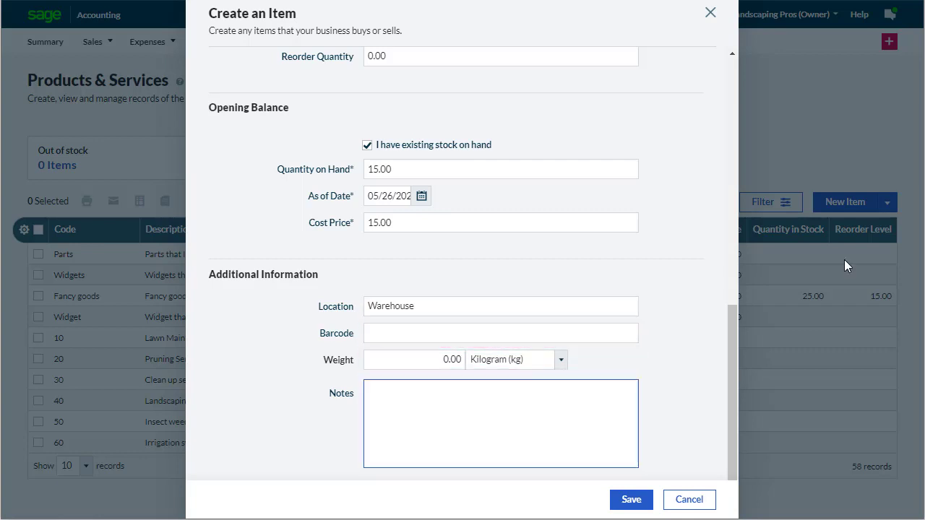
click(626, 502)
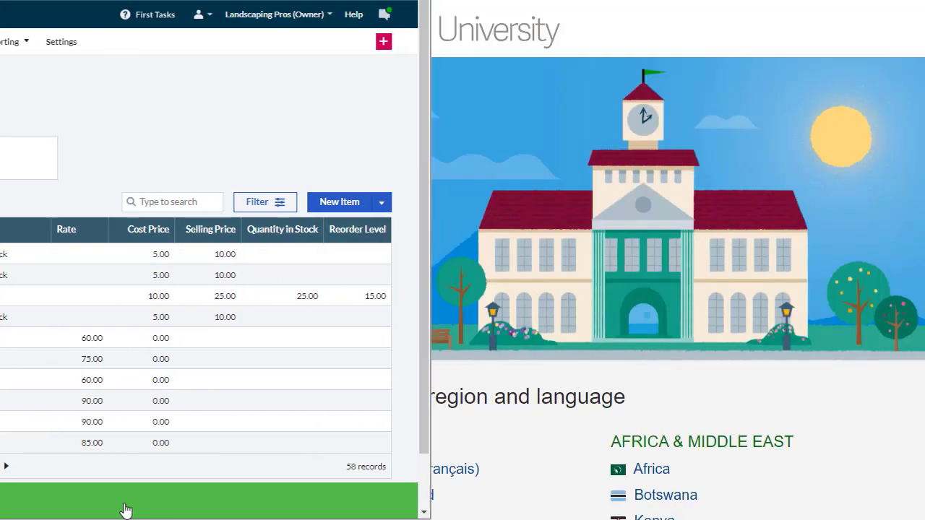